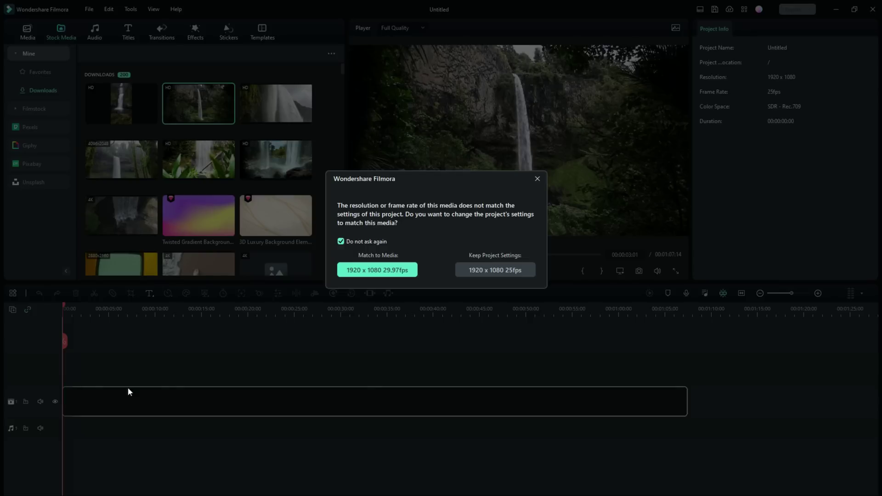
Step: Match the project settings to the media at 1920 x 1080 29.97fps, then scale the waterfall clip to 266.7% with Y position 760.67
{"action": "left_click", "coordinate": [354, 275]}
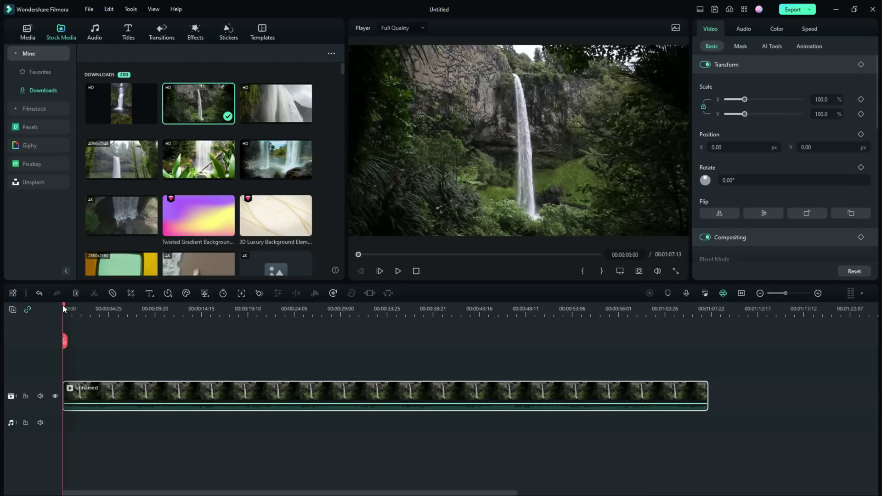
{"action": "left_click_drag", "start_coordinate": [65, 308], "coordinate": [36, 334]}
{"action": "left_click_drag", "start_coordinate": [63, 306], "coordinate": [40, 317]}
{"action": "left_click_drag", "start_coordinate": [745, 100], "coordinate": [776, 109]}
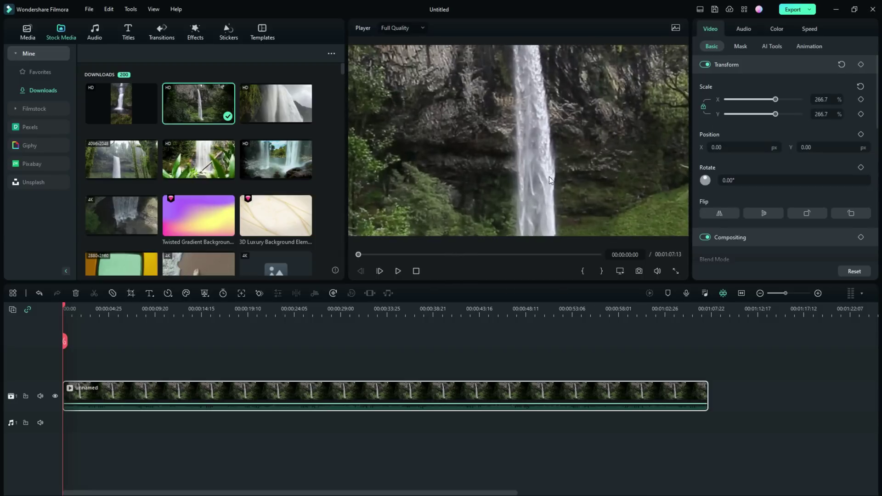
{"action": "left_click_drag", "start_coordinate": [544, 178], "coordinate": [542, 43]}
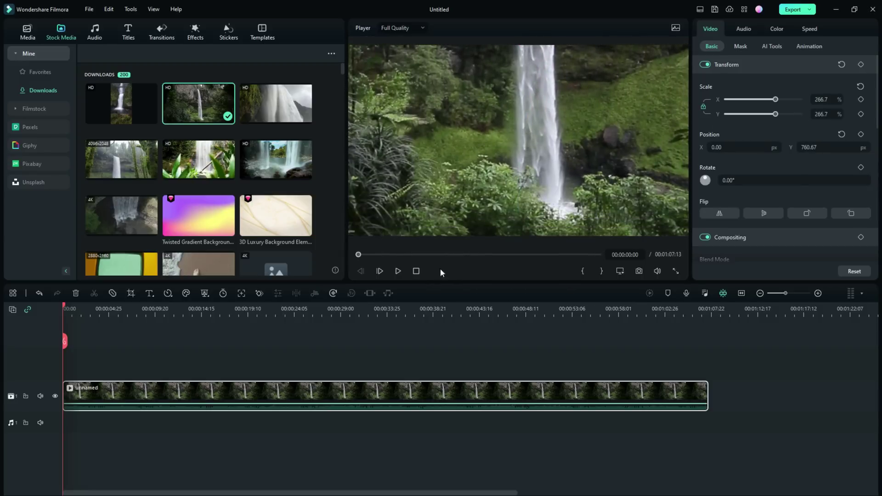
Step: Split the waterfall clip at about 00:00:09:23 and at 00:00:20:25 to isolate a middle segment
{"action": "left_click", "coordinate": [397, 271]}
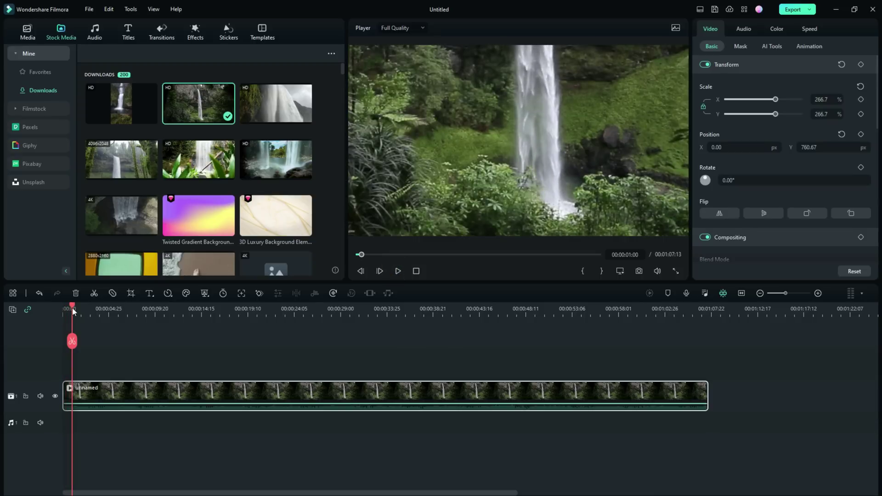
{"action": "left_click_drag", "start_coordinate": [71, 308], "coordinate": [156, 308]}
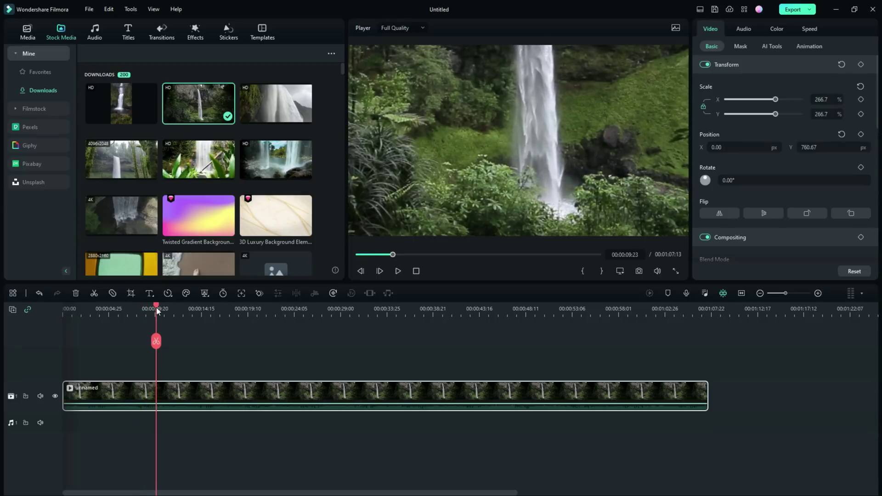
{"action": "left_click", "coordinate": [155, 342]}
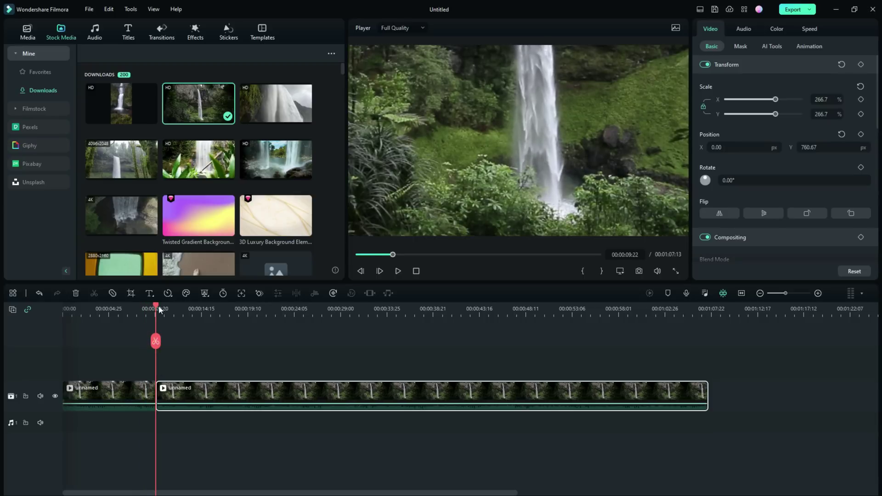
{"action": "left_click_drag", "start_coordinate": [155, 304], "coordinate": [262, 307]}
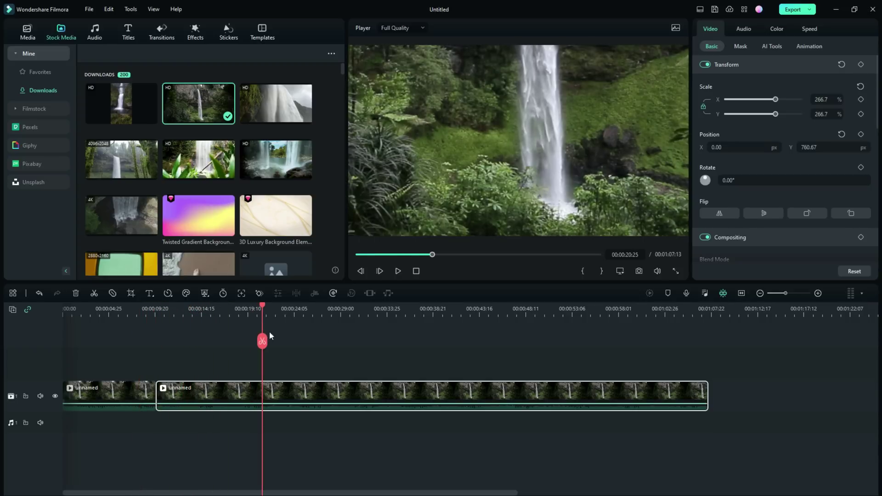
{"action": "left_click", "coordinate": [262, 344]}
Step: Reverse the playback of the middle waterfall segment at normal 1.00x speed
{"action": "left_click", "coordinate": [197, 395]}
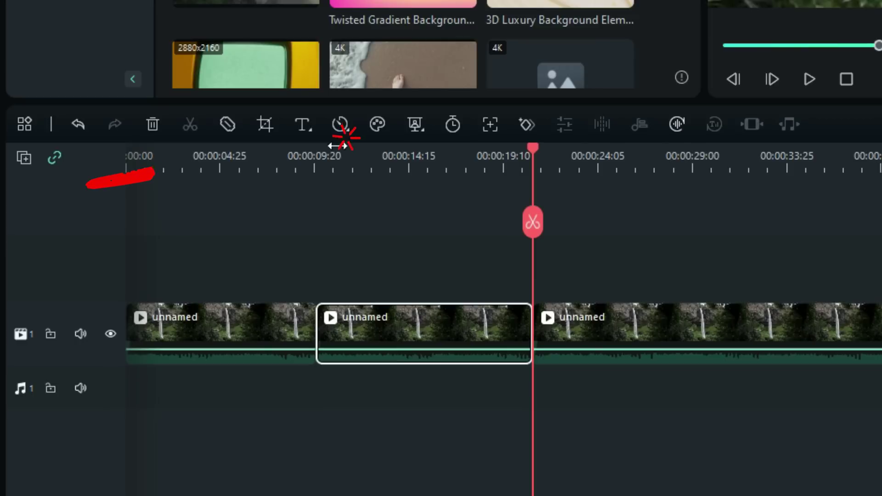
{"action": "left_click", "coordinate": [341, 123]}
{"action": "left_click", "coordinate": [388, 322]}
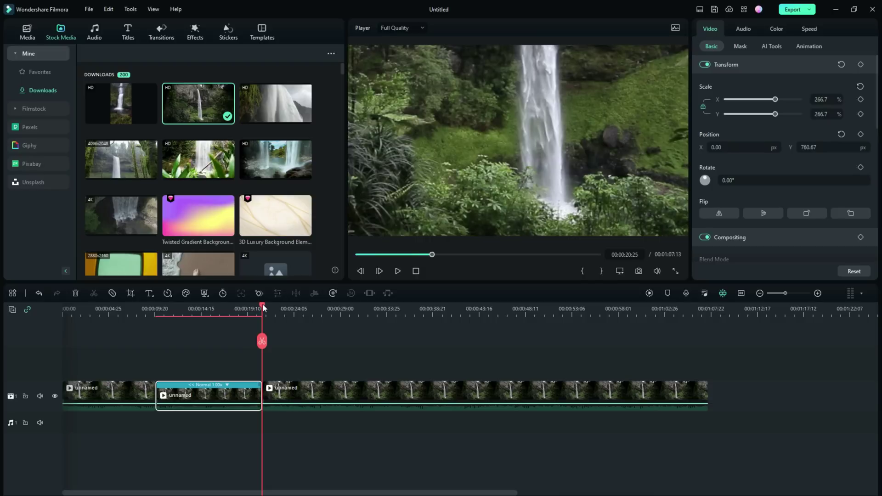
Step: Add a 2-second Dissolve transition in Overlap mode at each of the two cuts around the reversed segment
{"action": "left_click_drag", "start_coordinate": [533, 148], "coordinate": [323, 160]}
{"action": "mouse_move", "coordinate": [159, 310]}
{"action": "left_mouse_down"}
{"action": "mouse_move", "coordinate": [246, 313]}
{"action": "mouse_move", "coordinate": [125, 313]}
{"action": "mouse_move", "coordinate": [191, 313]}
{"action": "mouse_move", "coordinate": [146, 315]}
{"action": "left_mouse_up"}
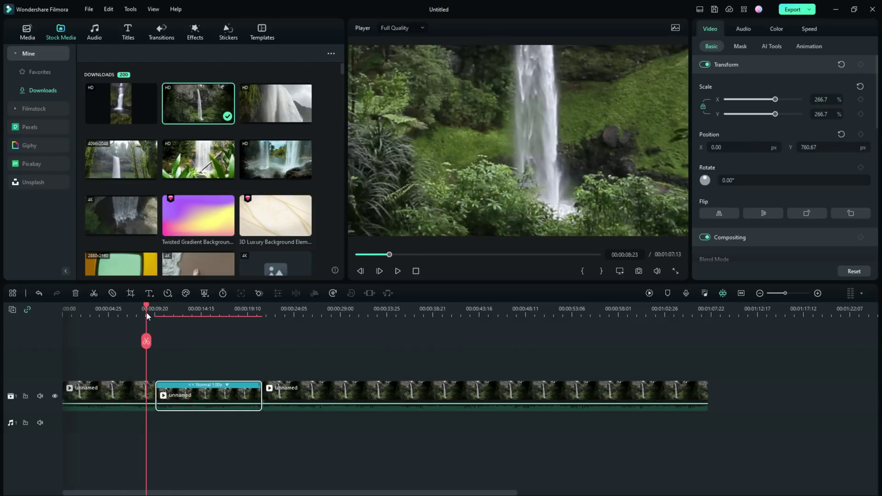
{"action": "left_click", "coordinate": [159, 38]}
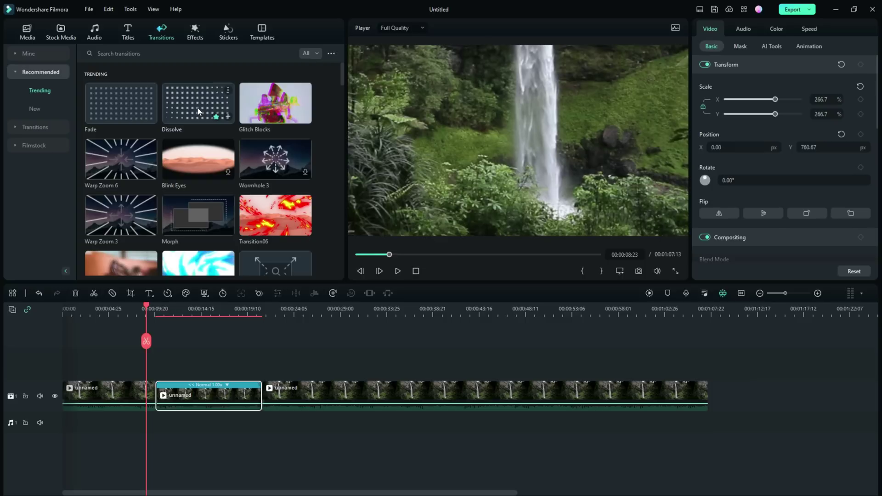
{"action": "left_click_drag", "start_coordinate": [196, 111], "coordinate": [148, 399]}
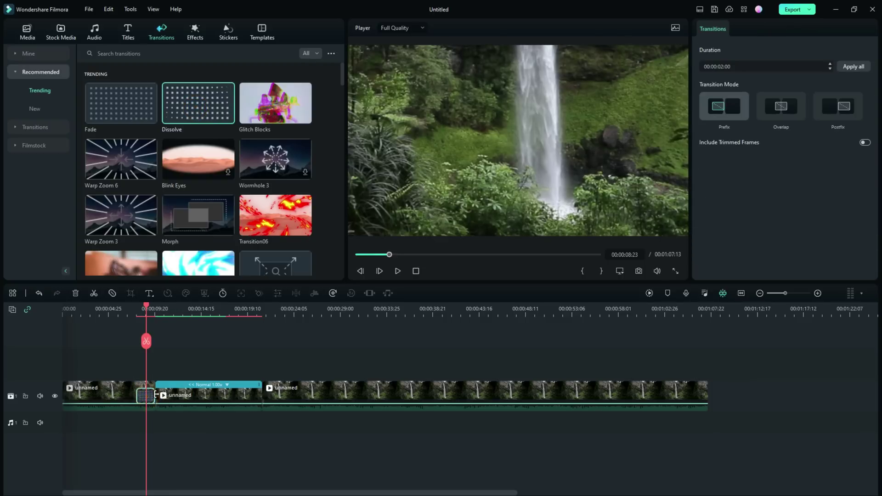
{"action": "left_click_drag", "start_coordinate": [140, 395], "coordinate": [154, 408]}
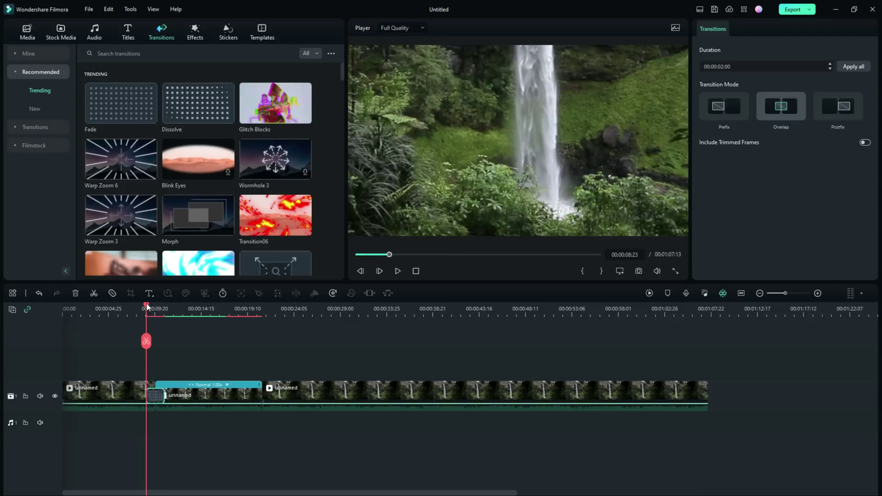
{"action": "left_click_drag", "start_coordinate": [148, 306], "coordinate": [126, 306]}
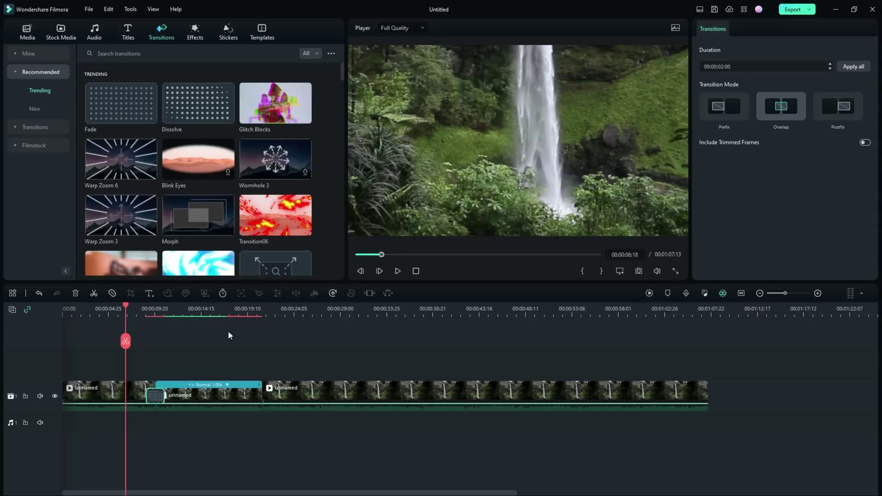
{"action": "left_click_drag", "start_coordinate": [184, 111], "coordinate": [262, 398]}
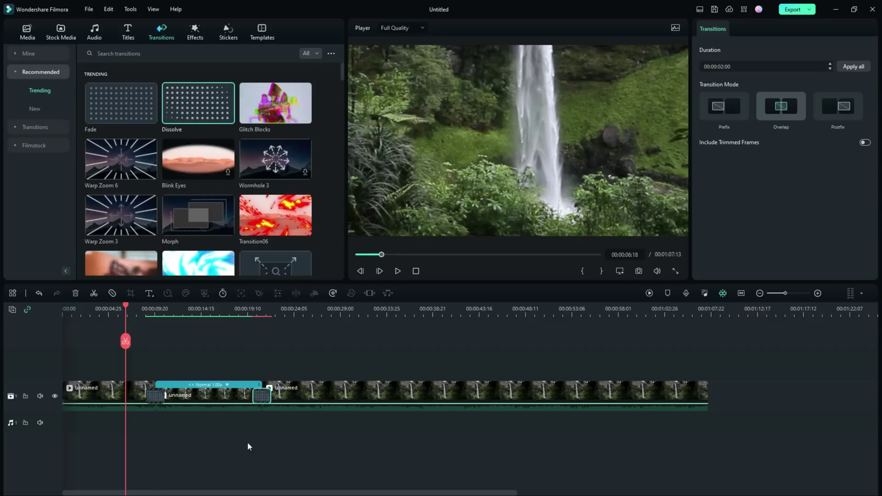
Step: Play back the timeline across both Dissolve transitions to check how the reversed segment blends with its neighbours
{"action": "left_click", "coordinate": [397, 271]}
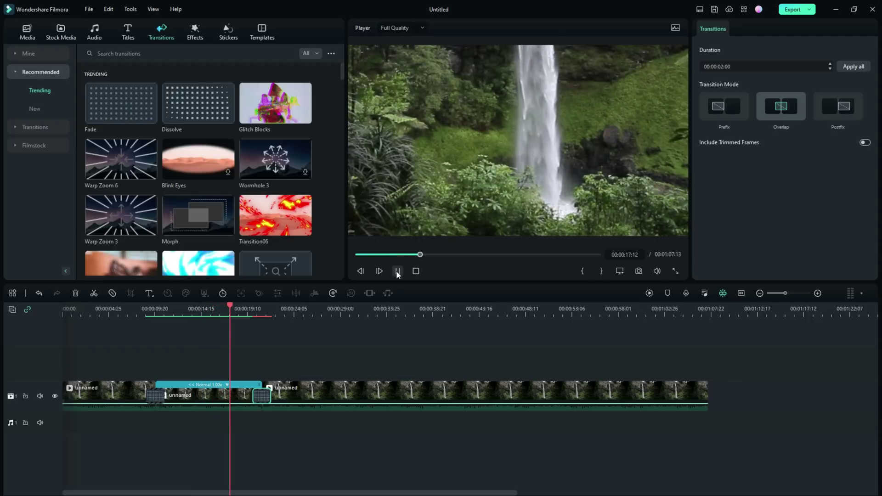
{"action": "left_click", "coordinate": [397, 271]}
{"action": "left_click", "coordinate": [368, 391]}
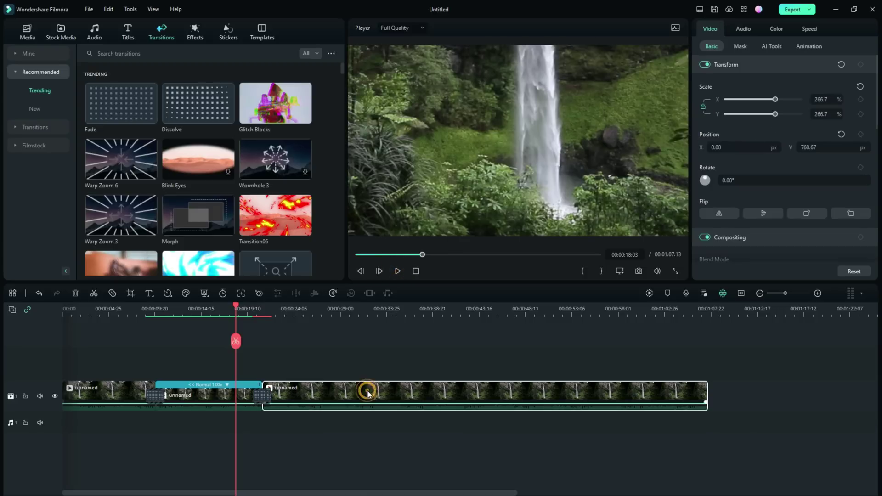
{"action": "mouse_move", "coordinate": [237, 308]}
{"action": "left_mouse_down"}
{"action": "mouse_move", "coordinate": [336, 309]}
{"action": "mouse_move", "coordinate": [233, 308]}
{"action": "left_mouse_up"}
{"action": "left_click", "coordinate": [400, 271]}
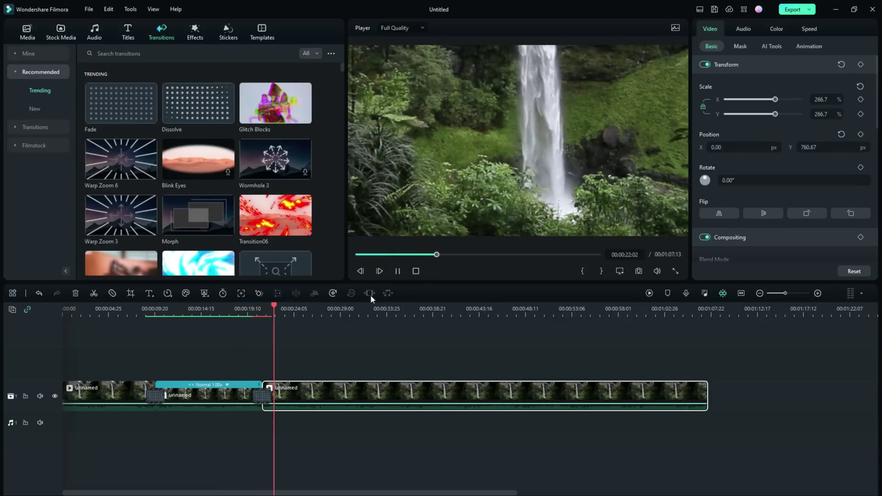
{"action": "left_click", "coordinate": [232, 309]}
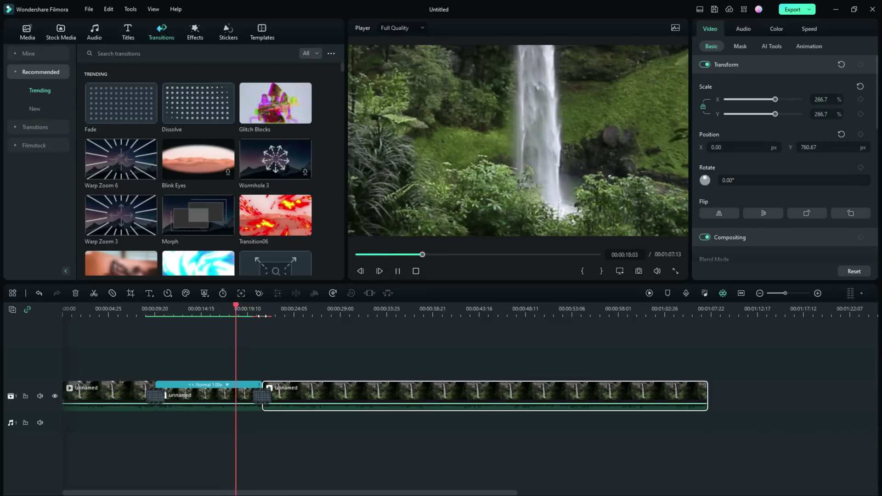
{"action": "left_click", "coordinate": [397, 272]}
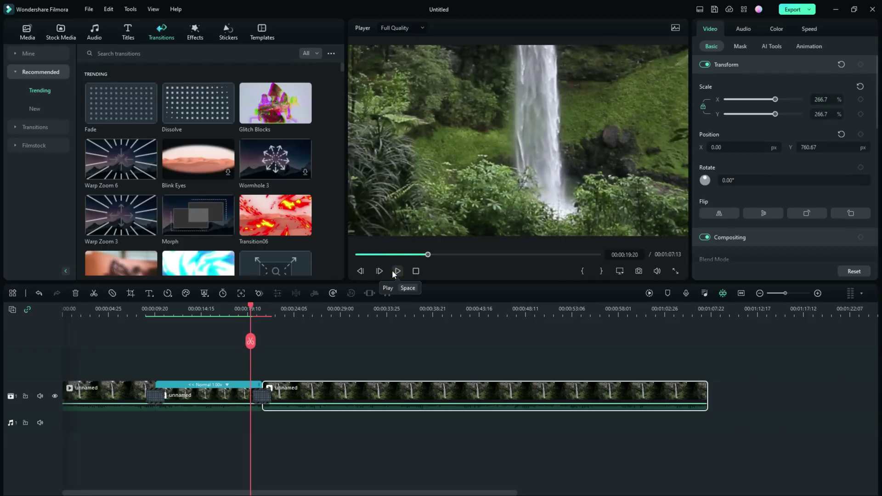
{"action": "left_click", "coordinate": [397, 271]}
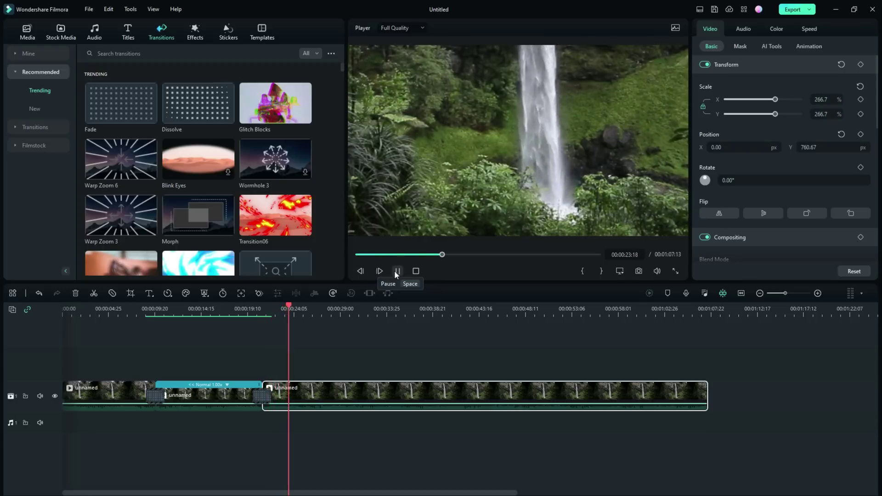
{"action": "left_click", "coordinate": [394, 271]}
Step: Adjust the length of the Dissolve transition at the cut after the reversed segment
{"action": "left_click", "coordinate": [264, 398]}
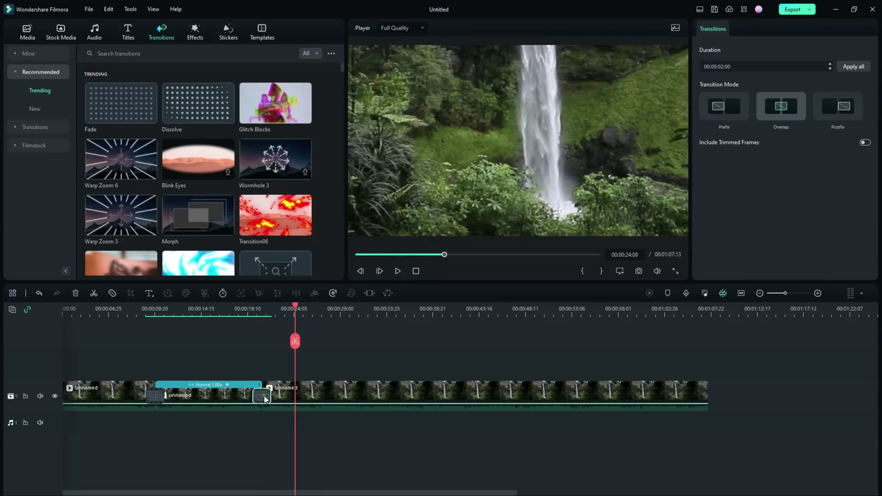
{"action": "mouse_move", "coordinate": [270, 395]}
{"action": "left_mouse_down"}
{"action": "mouse_move", "coordinate": [239, 396]}
{"action": "mouse_move", "coordinate": [358, 396]}
{"action": "mouse_move", "coordinate": [217, 395]}
{"action": "mouse_move", "coordinate": [254, 397]}
{"action": "left_mouse_up"}
{"action": "left_click_drag", "start_coordinate": [270, 397], "coordinate": [270, 398]}
Step: Delete all clips from the timeline and place the downloaded waterfall stock clip at the start of the video track again
{"action": "mouse_move", "coordinate": [296, 309]}
{"action": "left_mouse_down"}
{"action": "mouse_move", "coordinate": [39, 314]}
{"action": "mouse_move", "coordinate": [287, 314]}
{"action": "left_mouse_up"}
{"action": "left_click", "coordinate": [338, 392]}
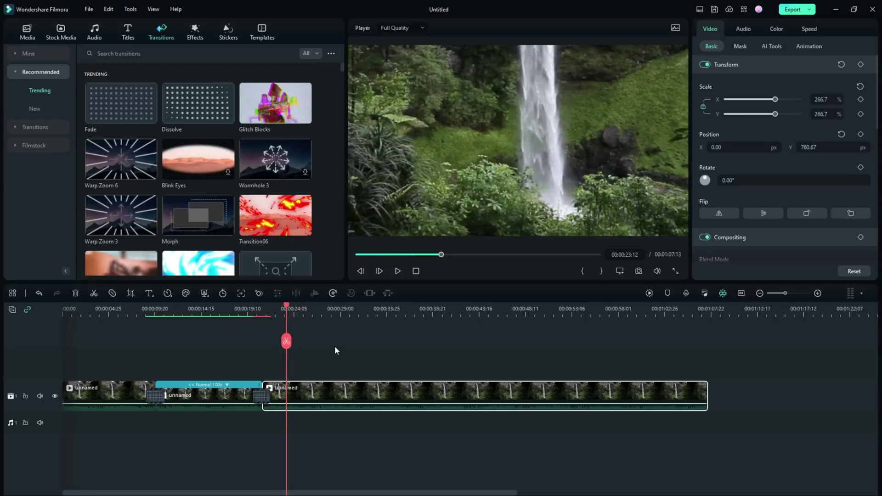
{"action": "left_click_drag", "start_coordinate": [741, 351], "coordinate": [26, 446]}
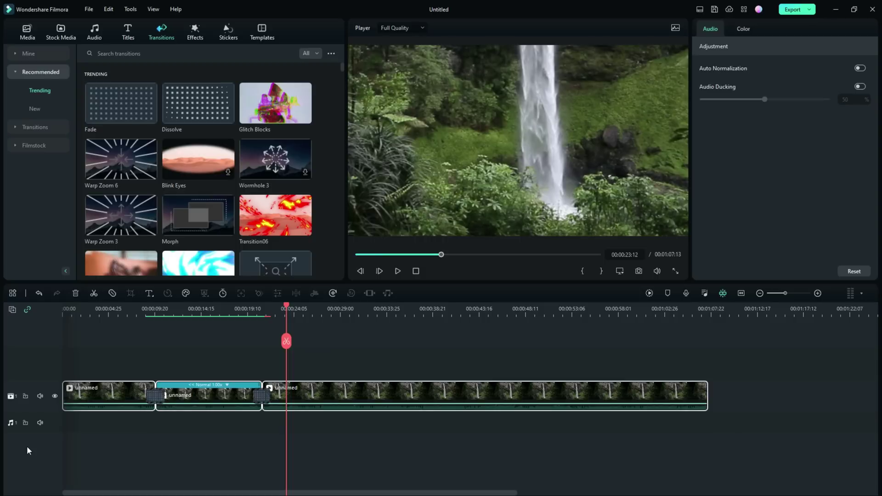
{"action": "key", "text": "Delete"}
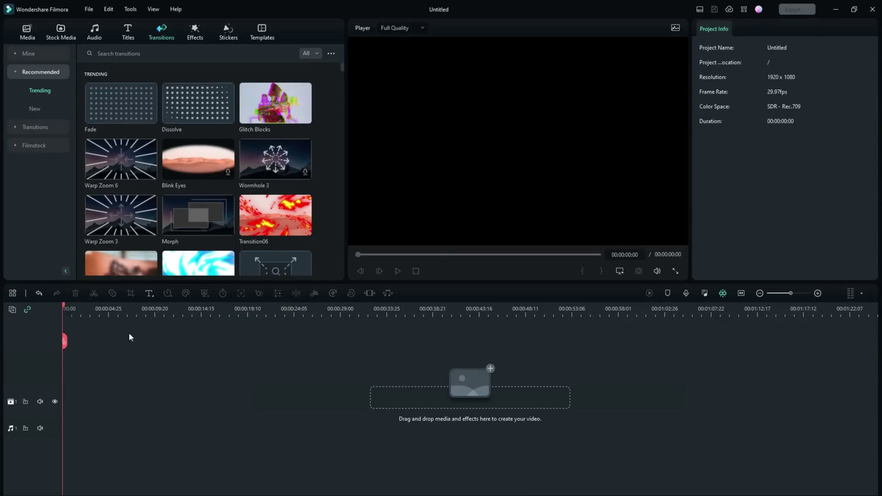
{"action": "left_click", "coordinate": [60, 30]}
{"action": "left_click_drag", "start_coordinate": [186, 101], "coordinate": [69, 398]}
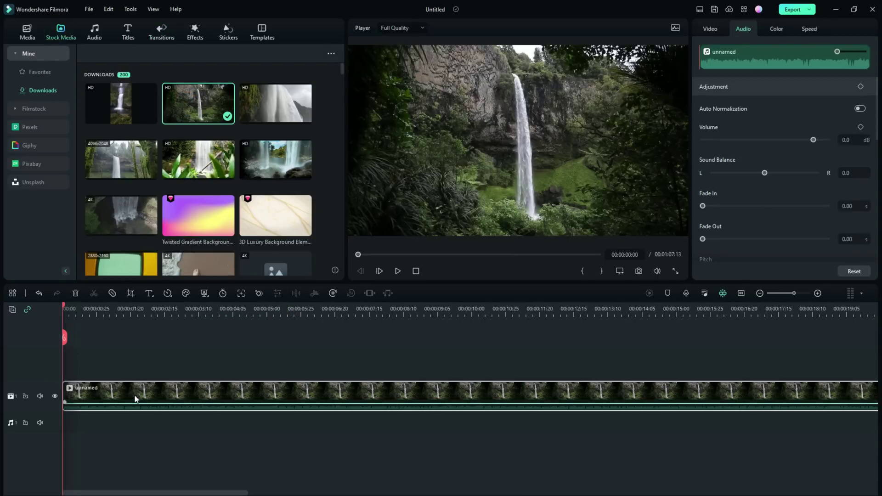
Step: Add scale keyframes to the waterfall clip at 00:00:01:06 and 00:00:07:21, setting the second one to 250%
{"action": "left_click_drag", "start_coordinate": [63, 306], "coordinate": [115, 311]}
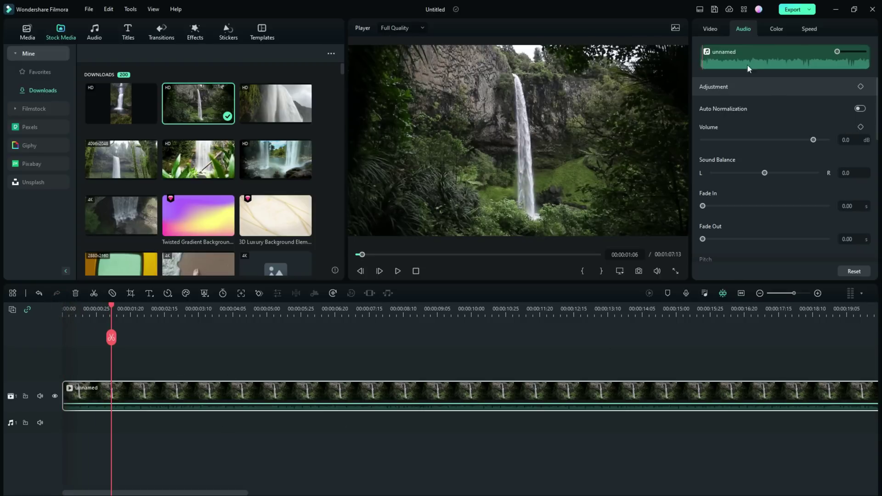
{"action": "left_click", "coordinate": [711, 29]}
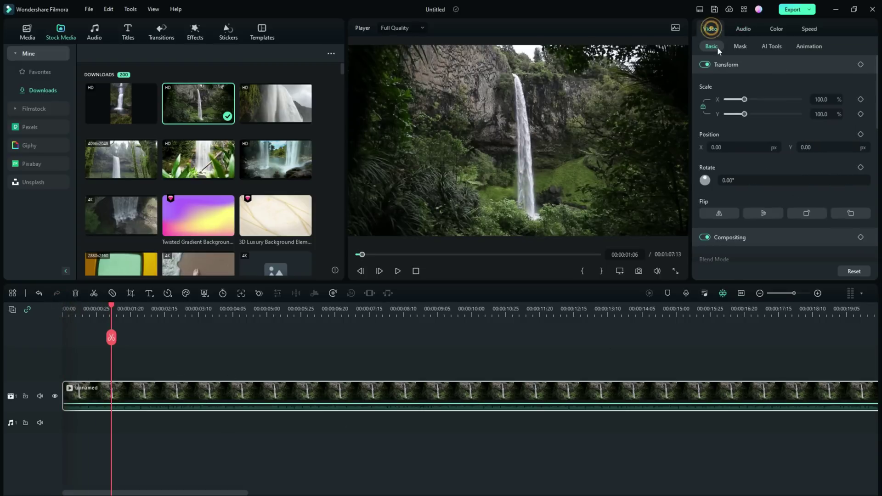
{"action": "left_click", "coordinate": [861, 100]}
{"action": "left_click_drag", "start_coordinate": [112, 309], "coordinate": [377, 307]}
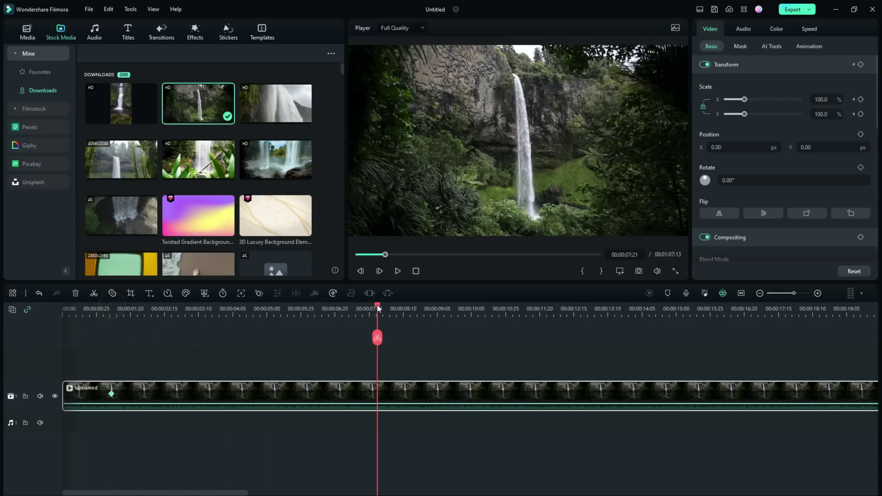
{"action": "left_click", "coordinate": [861, 100]}
{"action": "double_click", "coordinate": [823, 99]}
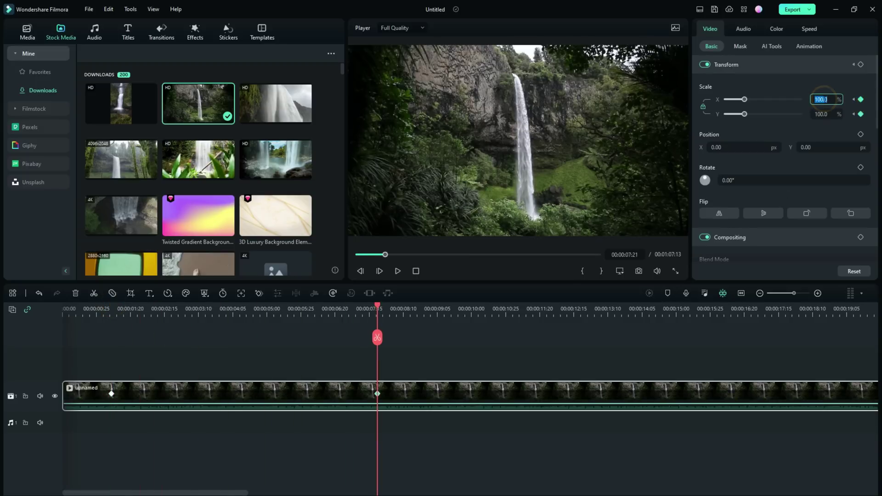
{"action": "key", "text": "Return"}
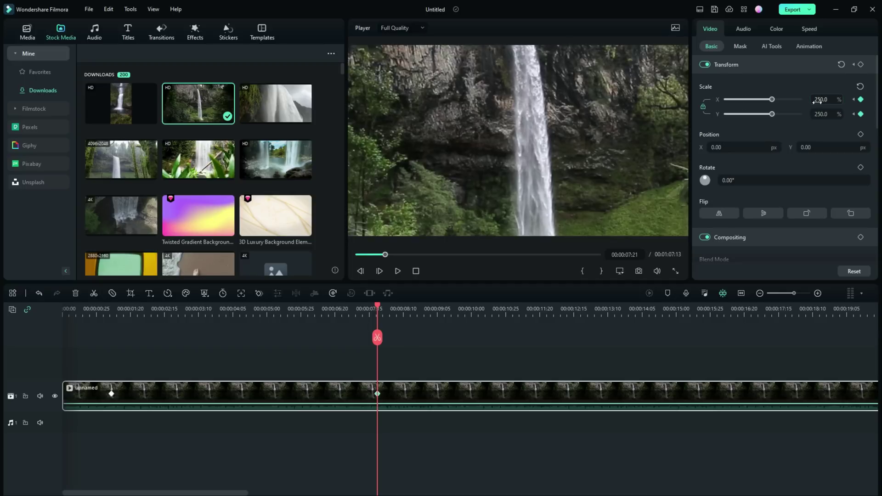
Step: Split the keyframed waterfall clip at 00:00:02:13 and 00:00:04:27, between its zoom keyframes
{"action": "left_click_drag", "start_coordinate": [379, 309], "coordinate": [168, 327]}
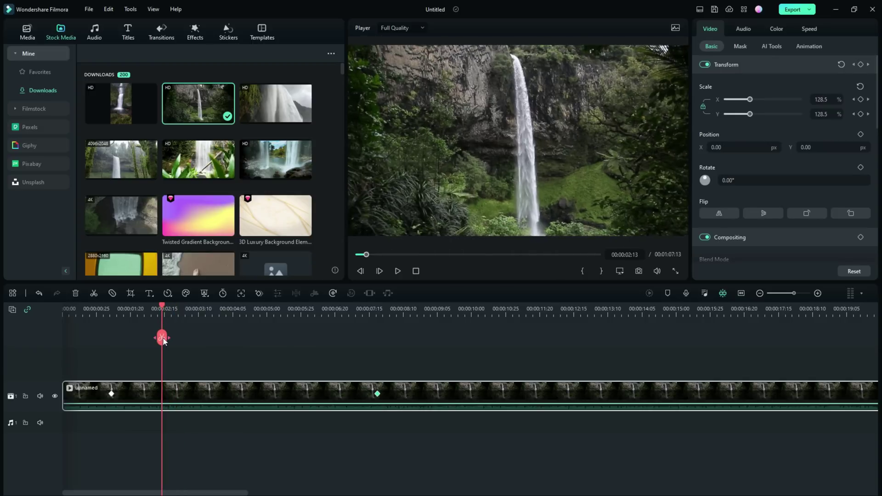
{"action": "left_click", "coordinate": [162, 339]}
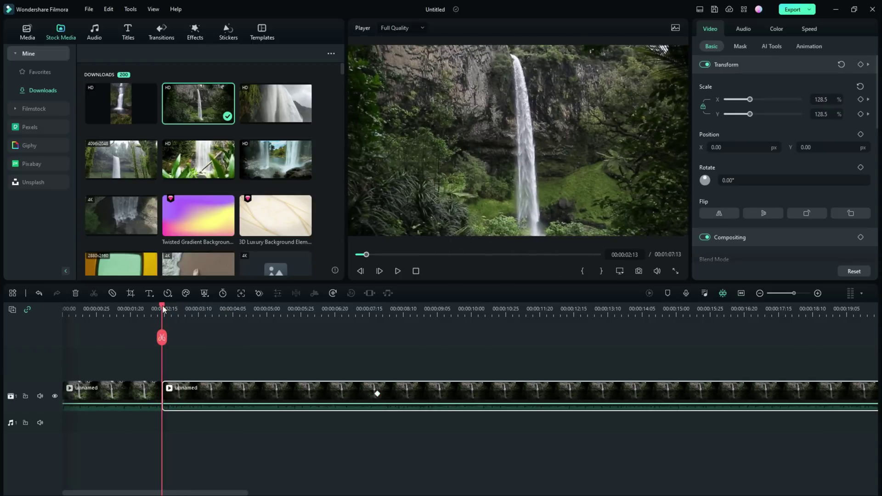
{"action": "left_click_drag", "start_coordinate": [163, 309], "coordinate": [262, 310]}
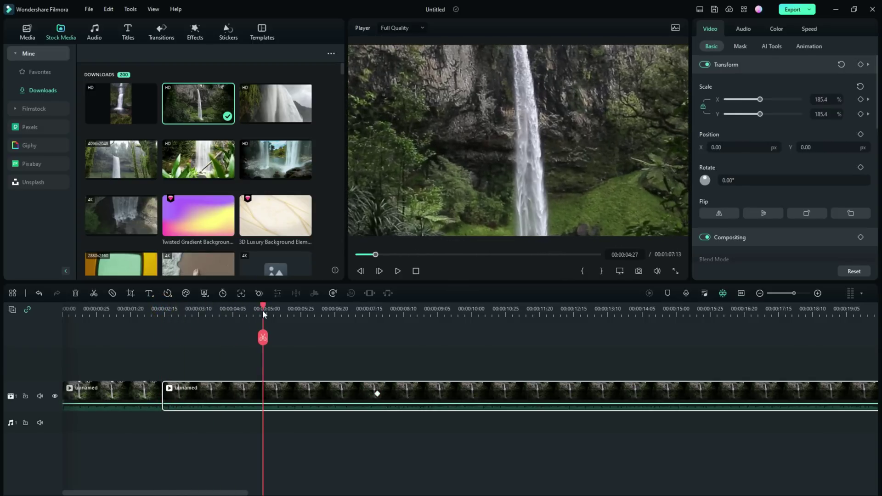
{"action": "left_click", "coordinate": [263, 341]}
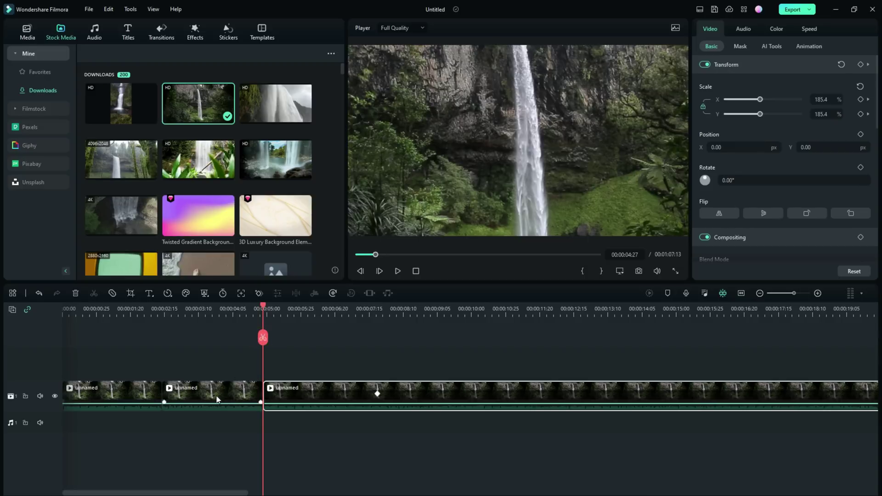
Step: Reverse the playback of the middle waterfall segment between the two cuts
{"action": "left_click", "coordinate": [218, 400]}
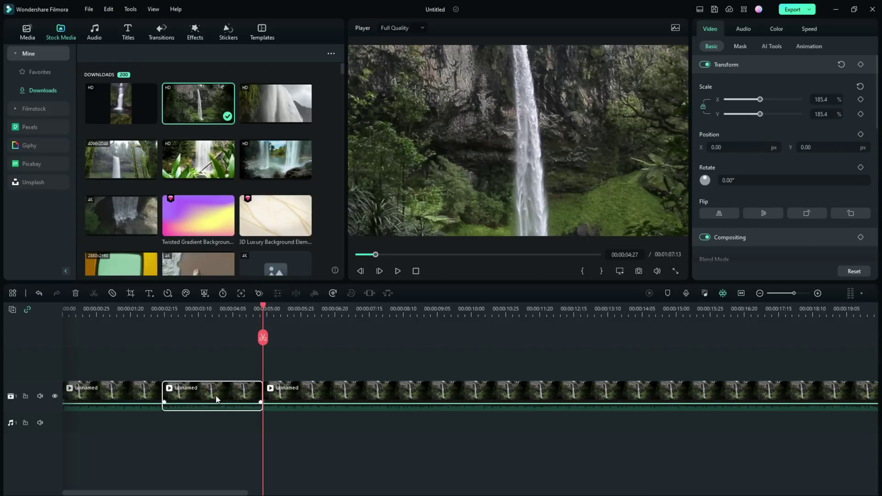
{"action": "left_click", "coordinate": [167, 294]}
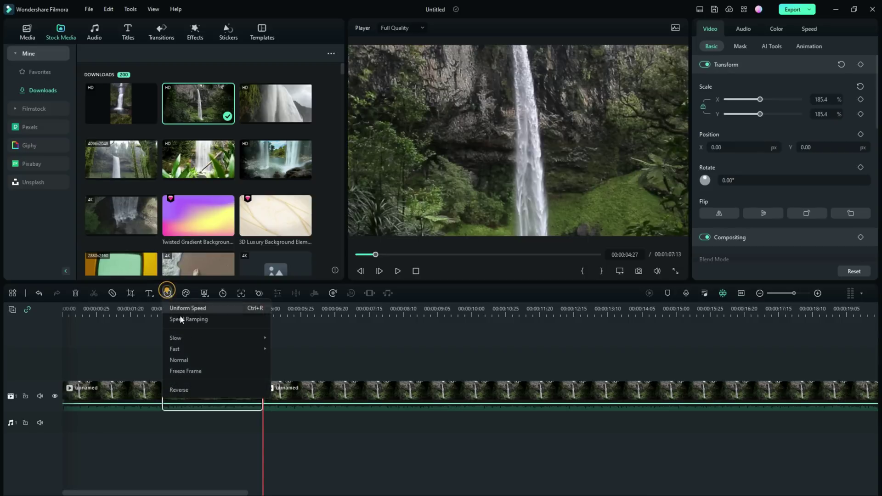
{"action": "left_click", "coordinate": [185, 387]}
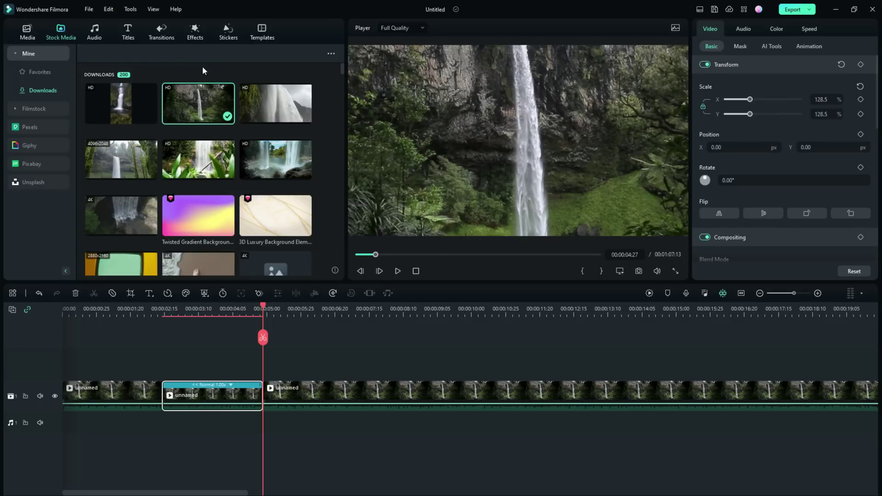
Step: Add Dissolve transitions at both cuts around the reversed segment, shortening the first to 00:00:01:08 and the second to 00:00:00:28
{"action": "left_click", "coordinate": [159, 33]}
{"action": "left_click_drag", "start_coordinate": [194, 111], "coordinate": [161, 396]}
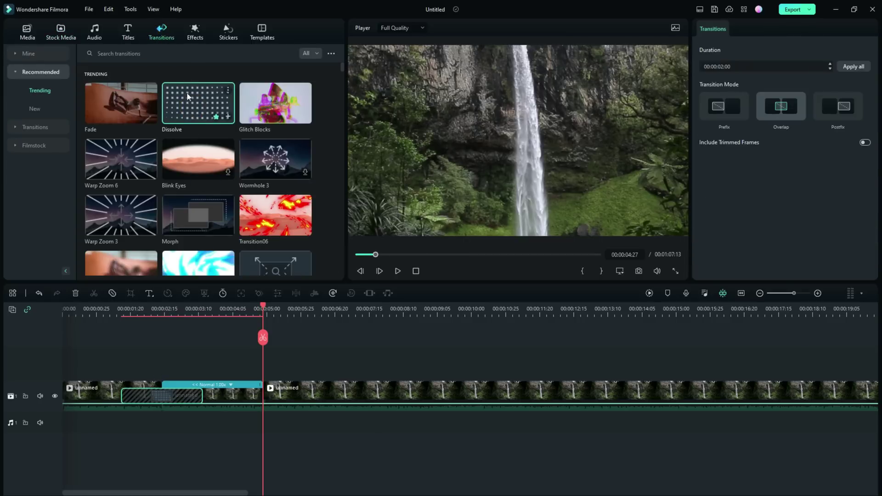
{"action": "left_click_drag", "start_coordinate": [187, 97], "coordinate": [248, 396]}
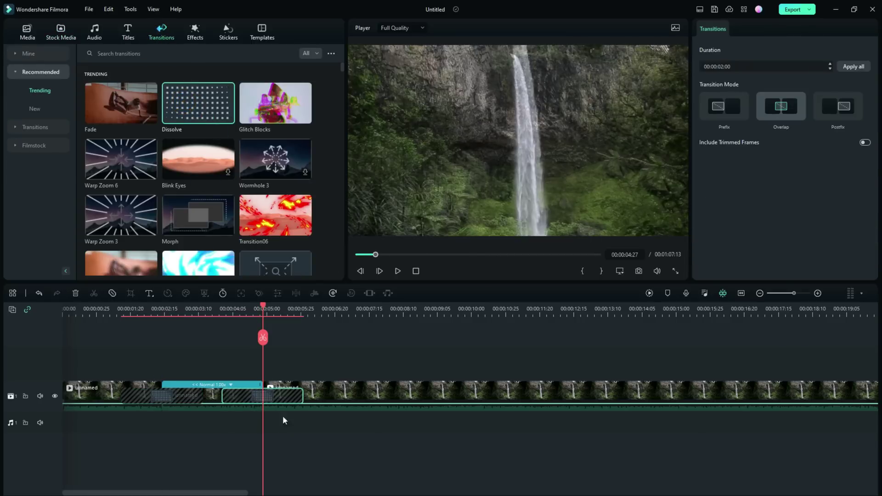
{"action": "left_click_drag", "start_coordinate": [303, 396], "coordinate": [281, 397]}
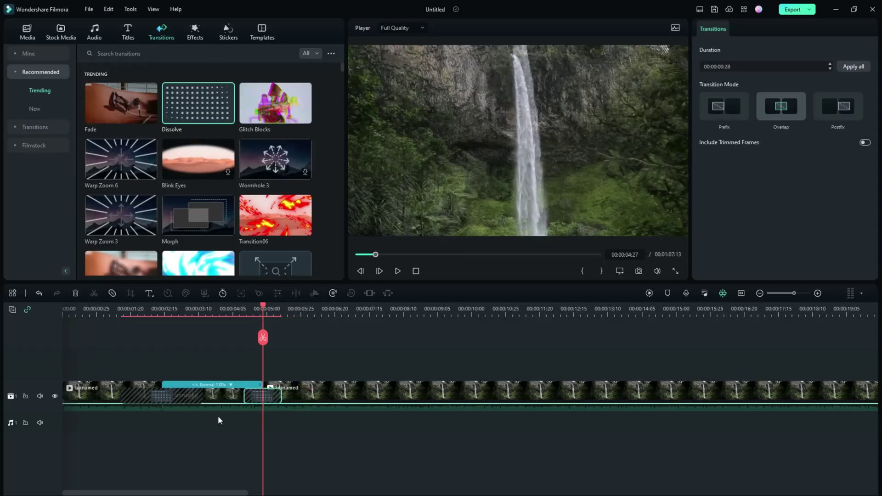
{"action": "mouse_move", "coordinate": [191, 401]}
{"action": "left_mouse_down"}
{"action": "mouse_move", "coordinate": [197, 397]}
{"action": "mouse_move", "coordinate": [190, 404]}
{"action": "left_mouse_up"}
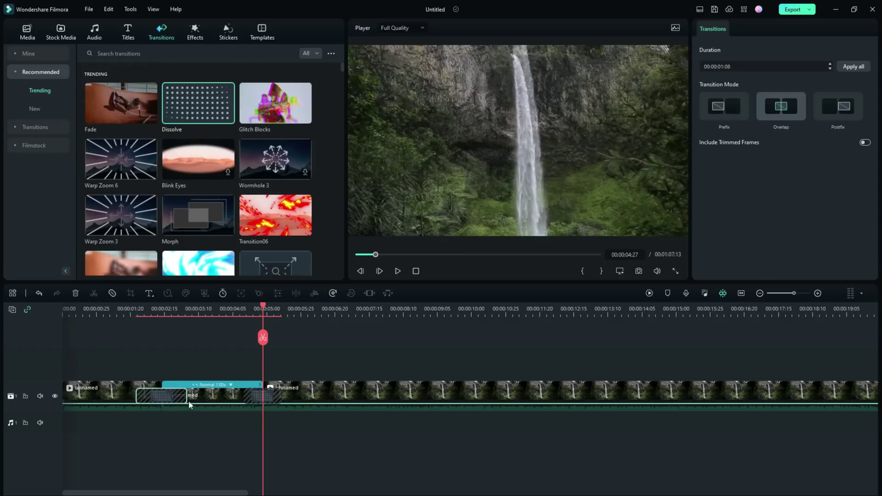
Step: Play the zoomed waterfall sequence twice from near its start through the reversed segment and both Dissolve transitions
{"action": "left_click", "coordinate": [93, 310]}
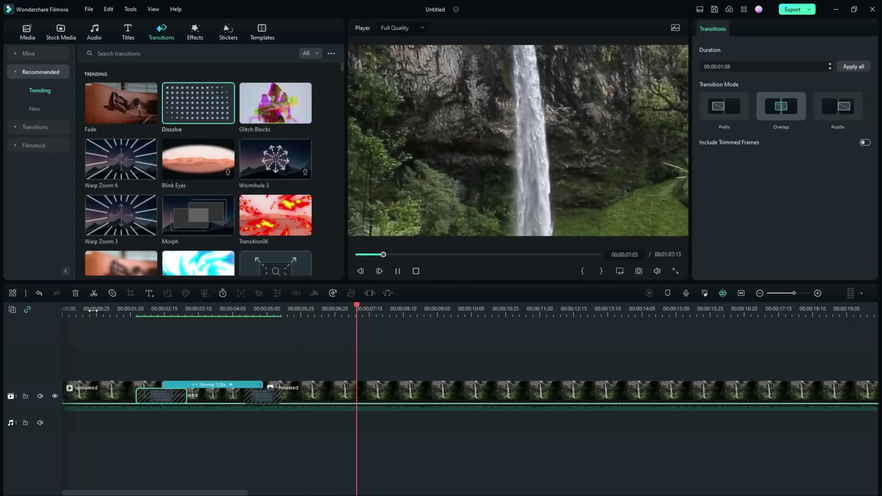
{"action": "key", "text": "space"}
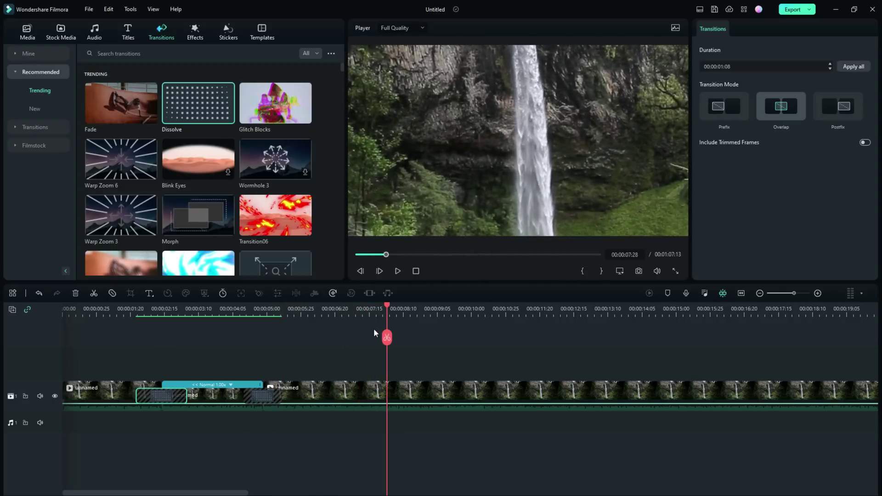
{"action": "left_click_drag", "start_coordinate": [388, 307], "coordinate": [99, 308]}
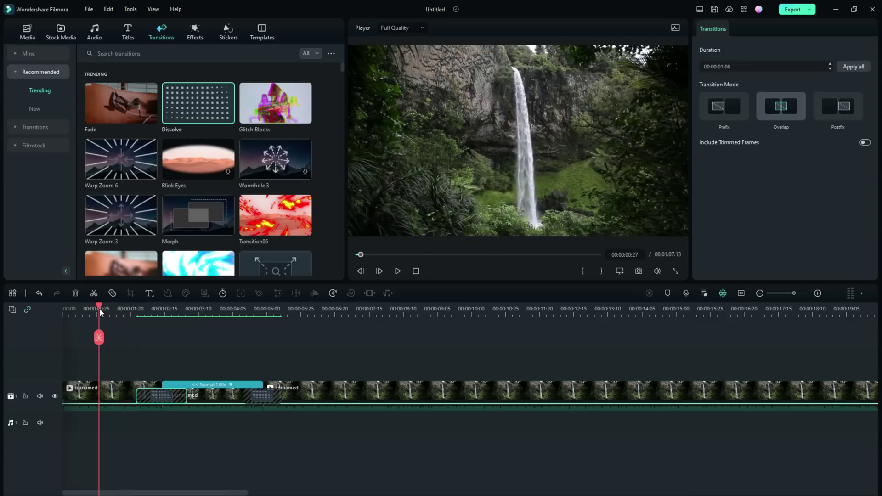
{"action": "key", "text": "space"}
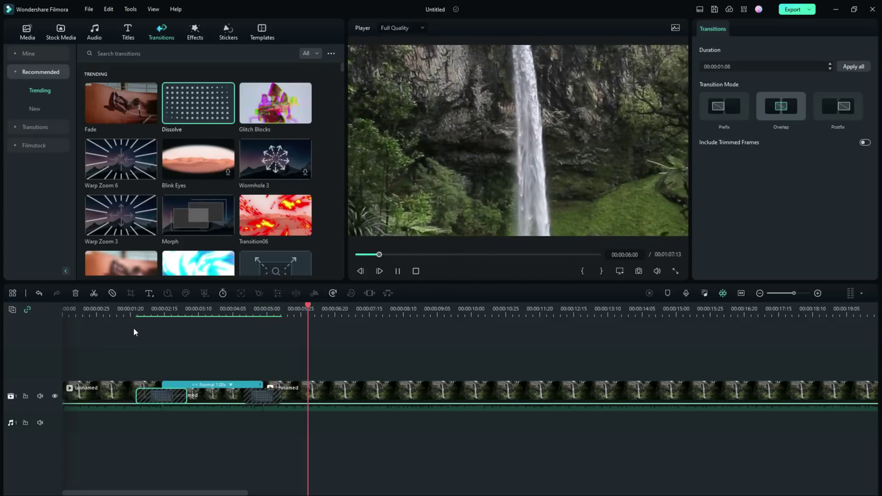
{"action": "key", "text": "space"}
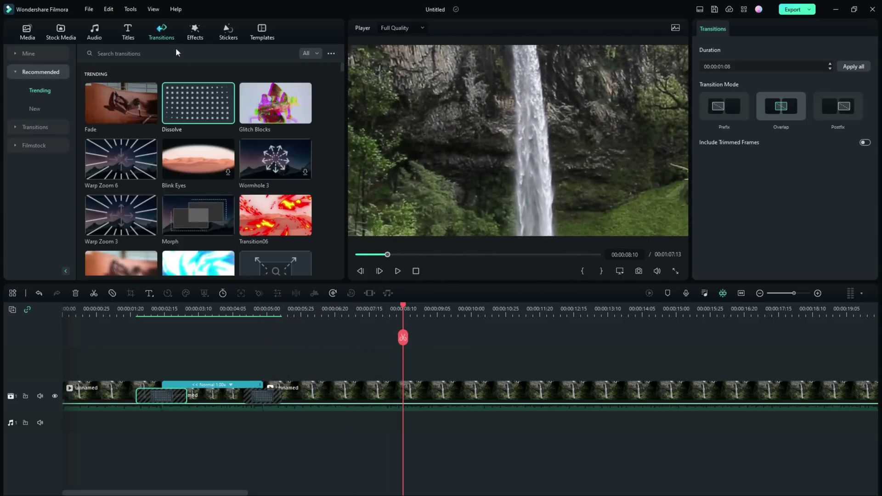
{"action": "left_click", "coordinate": [92, 11]}
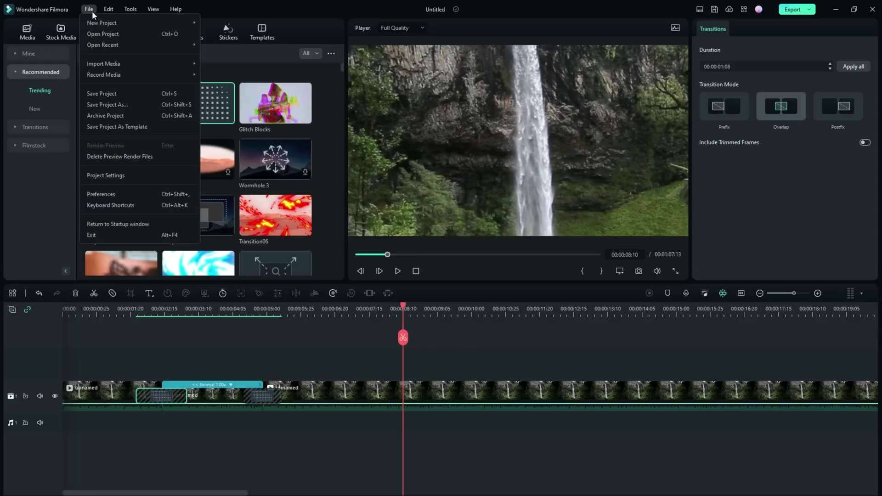
{"action": "left_click", "coordinate": [491, 399]}
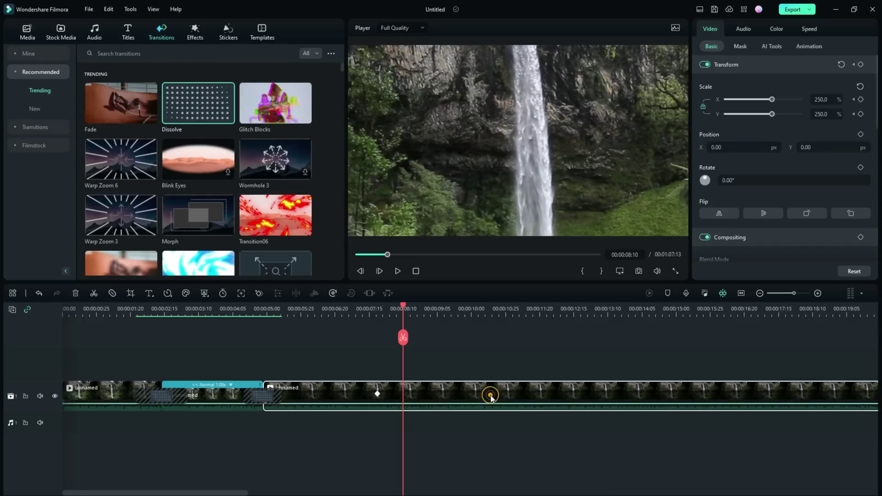
{"action": "left_click", "coordinate": [168, 293]}
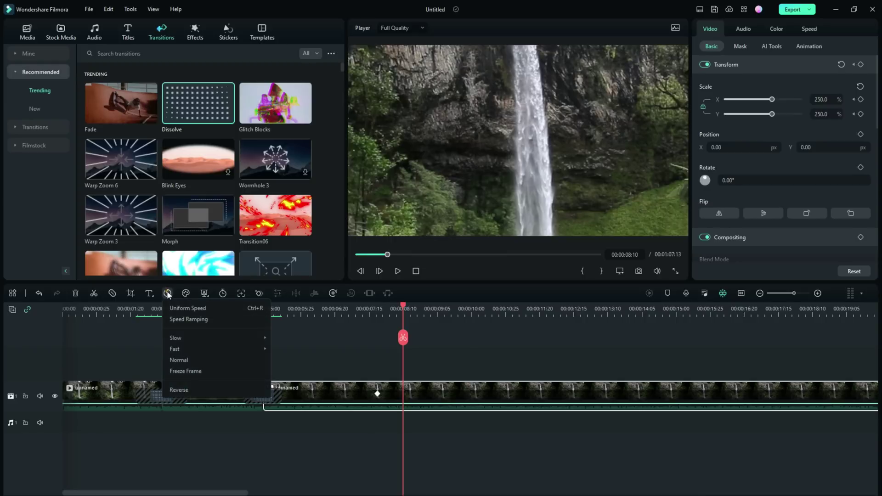
{"action": "left_click", "coordinate": [175, 389]}
{"action": "left_click", "coordinate": [515, 449]}
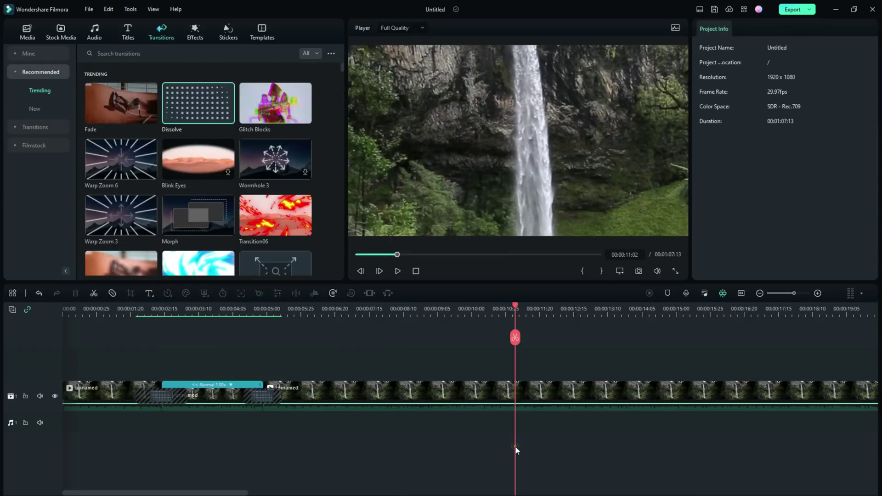